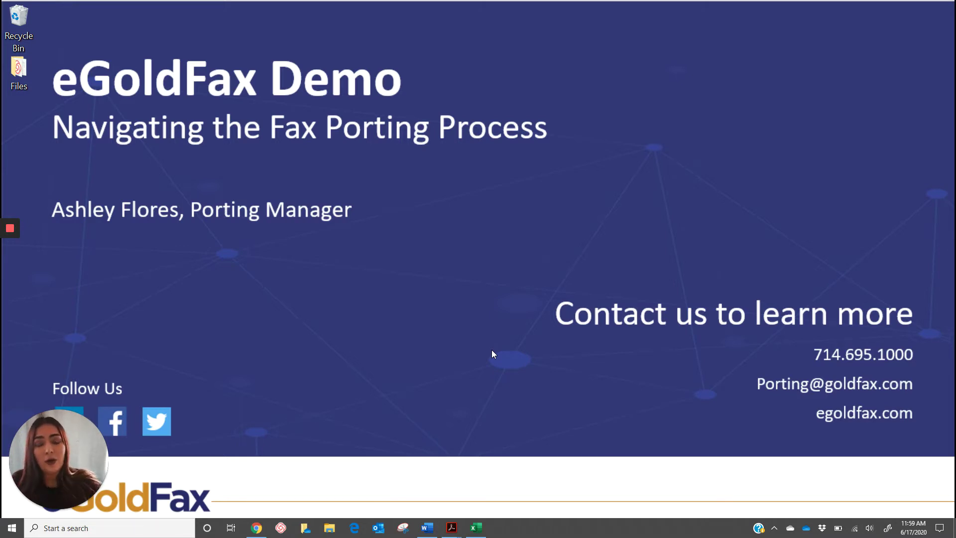
# Bring up the GoldFax porting Letter of Authorization PDF and the AT&T sample bill PDF side by side
pyautogui.moveTo(452, 526)
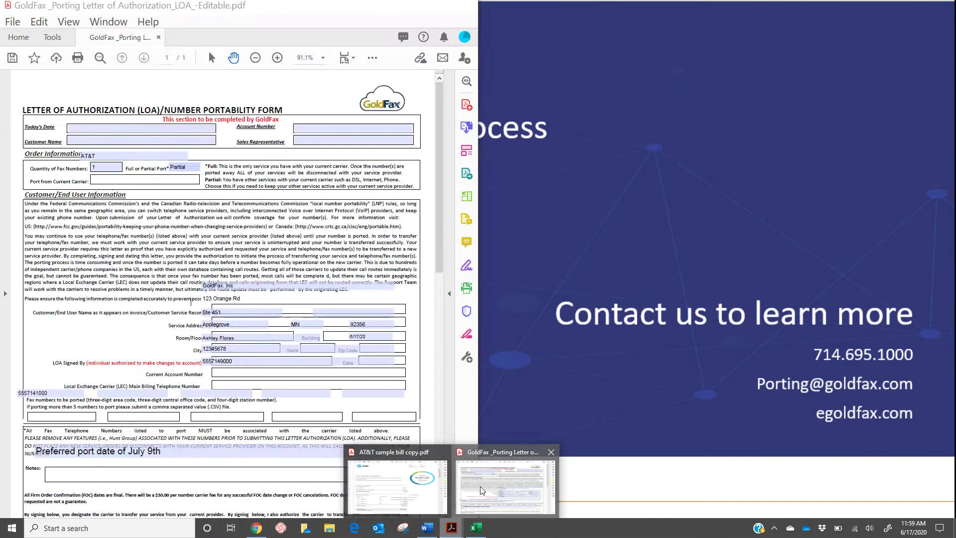
pyautogui.click(470, 503)
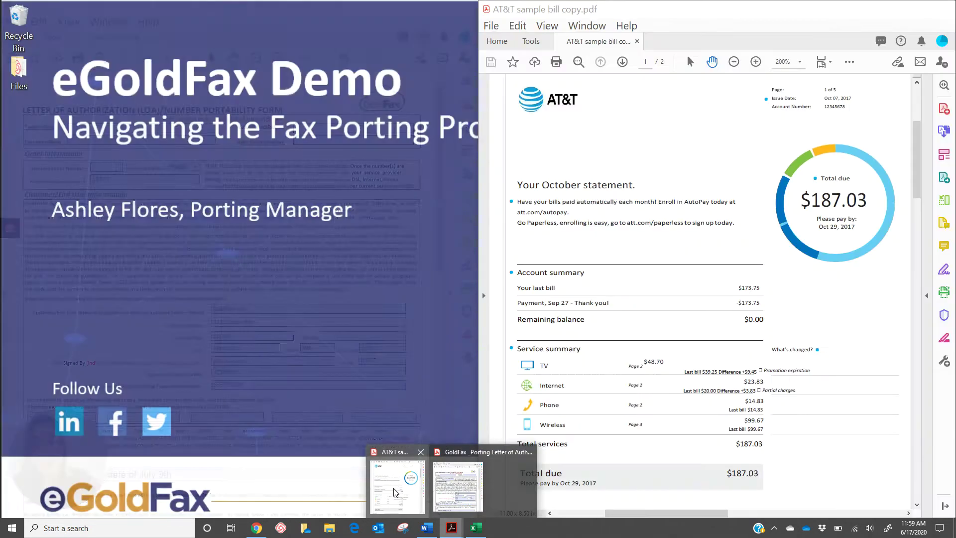
pyautogui.click(396, 493)
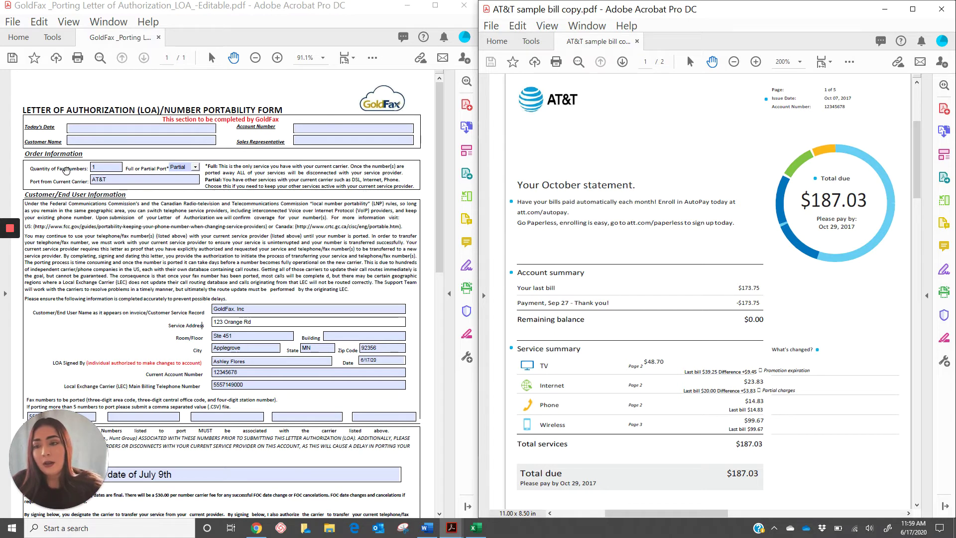
# Review the Order Information fields for quantity of fax numbers, full or partial port, and current carrier
pyautogui.click(49, 171)
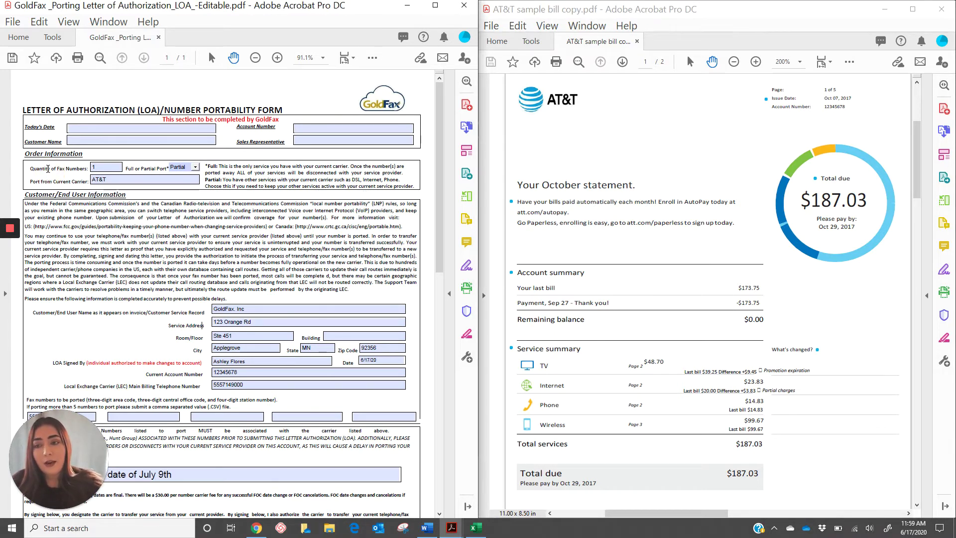
pyautogui.click(118, 167)
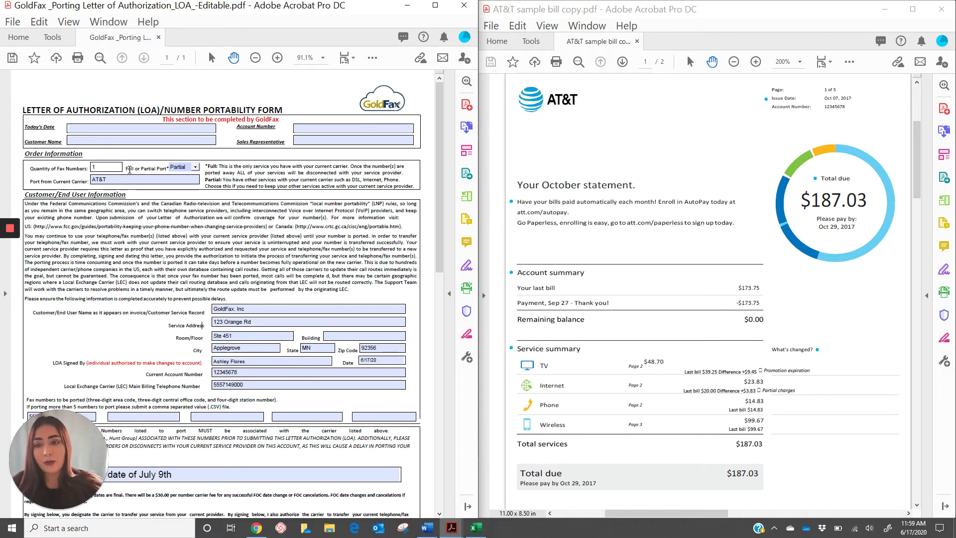
pyautogui.click(183, 166)
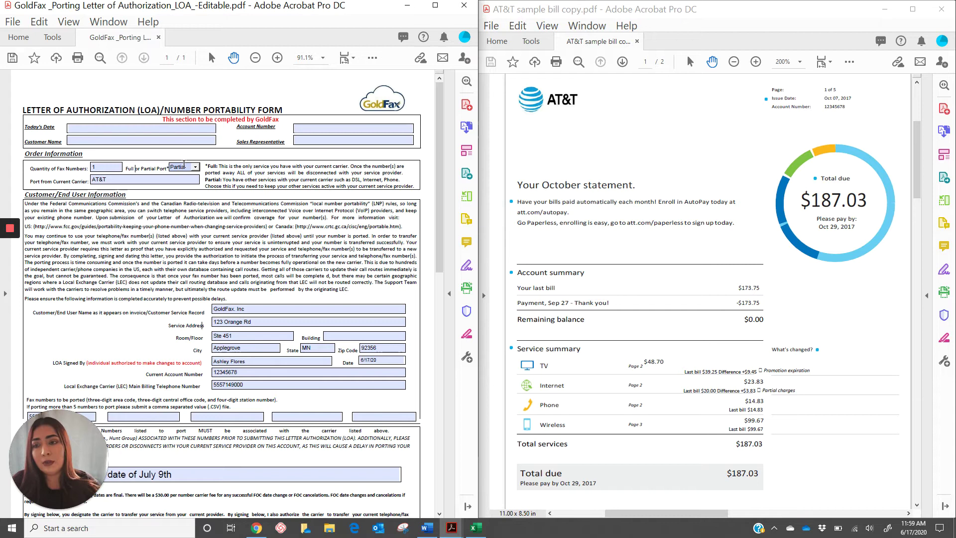
pyautogui.press('Tab')
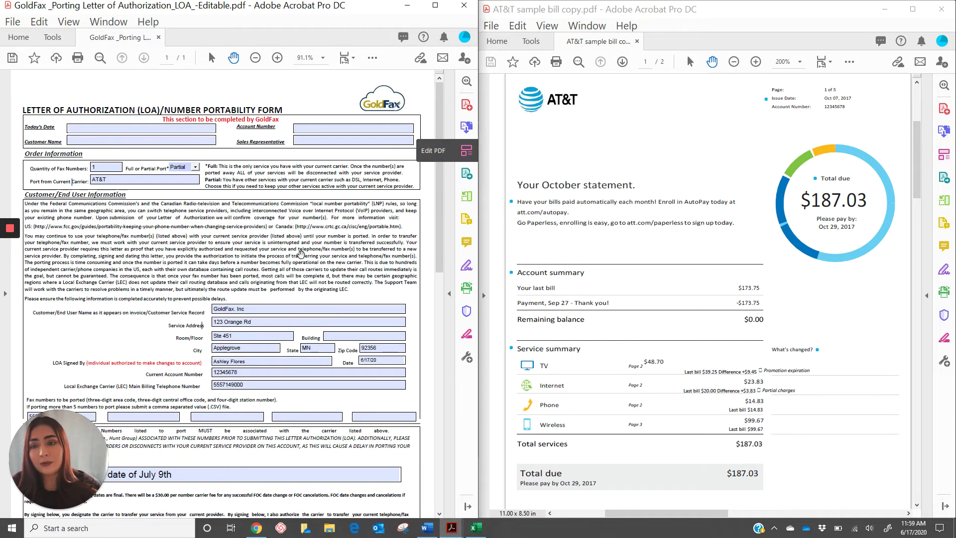
pyautogui.click(118, 179)
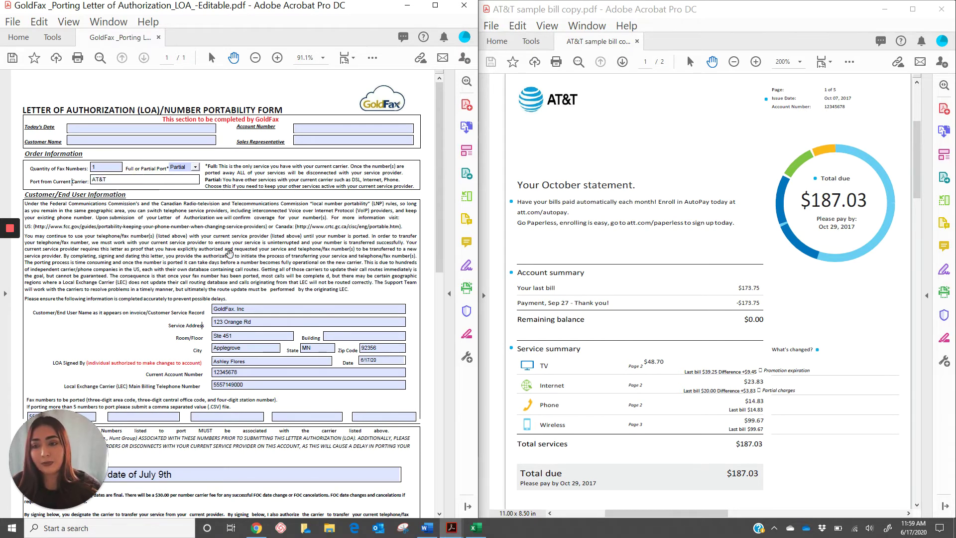
# Compare the form's customer name and service address fields with the mailing details on the AT&T bill's payment slip
pyautogui.click(143, 314)
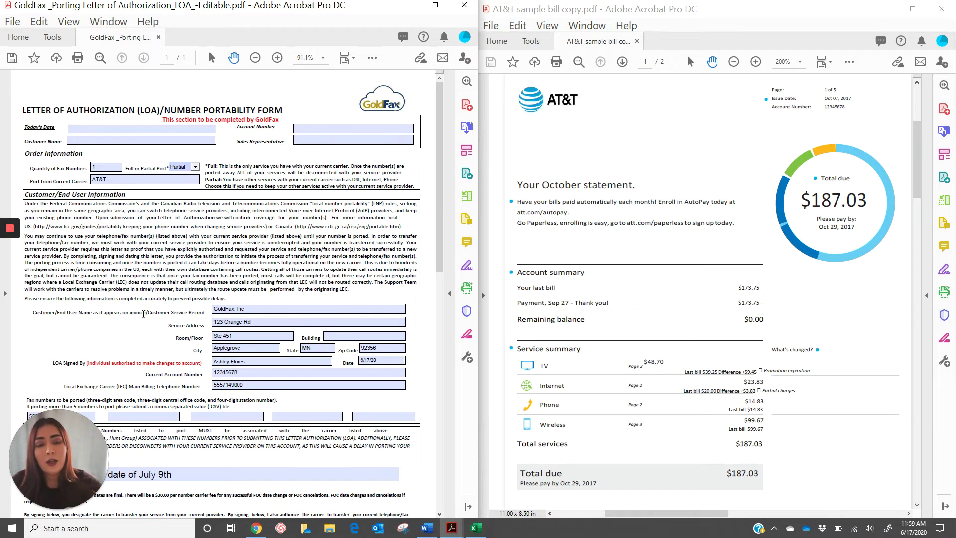
pyautogui.scroll(-3, 701, 187)
pyautogui.scroll(-5, 701, 187)
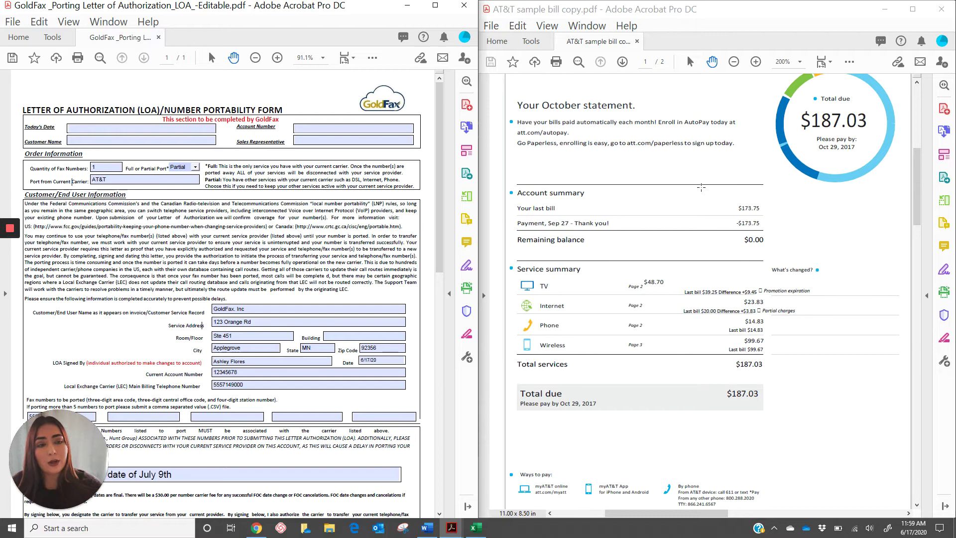
pyautogui.scroll(-3, 701, 188)
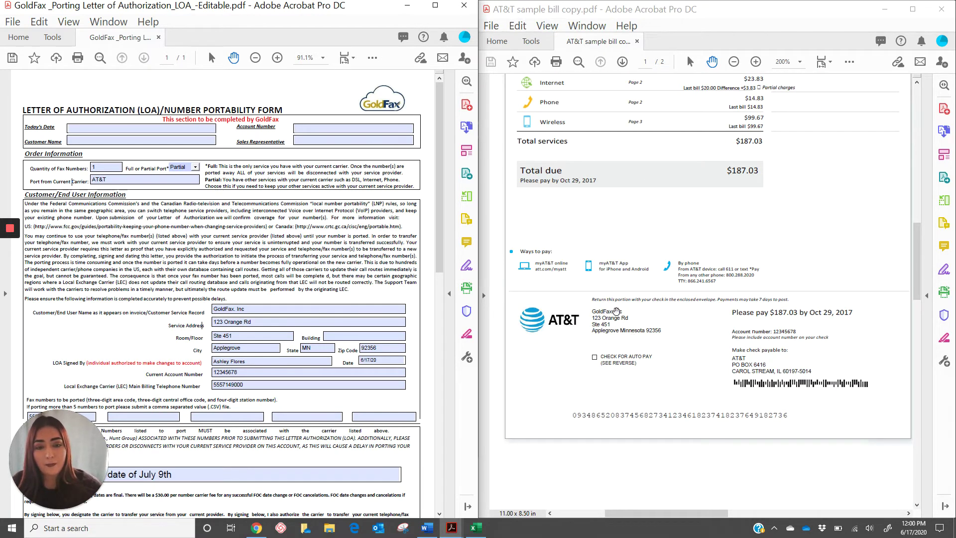
pyautogui.click(268, 306)
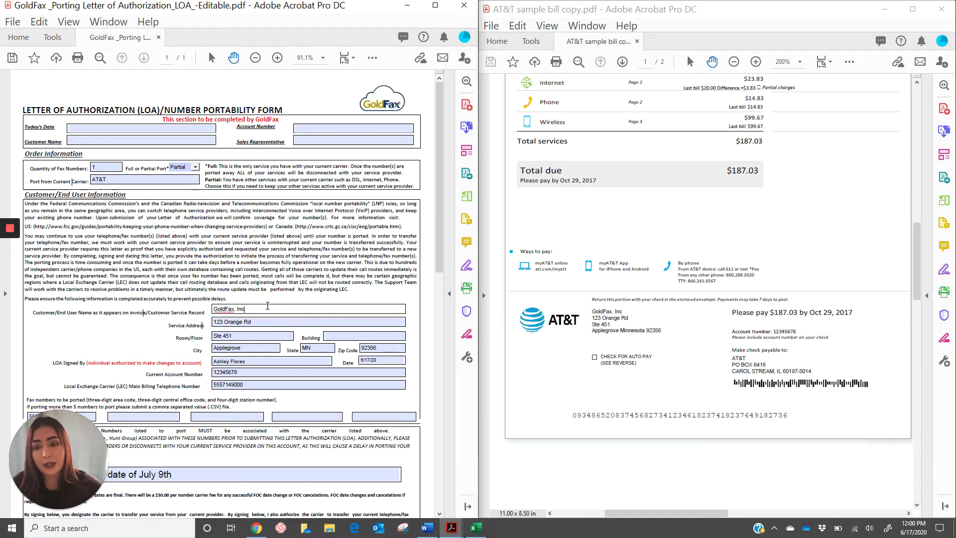
pyautogui.click(190, 329)
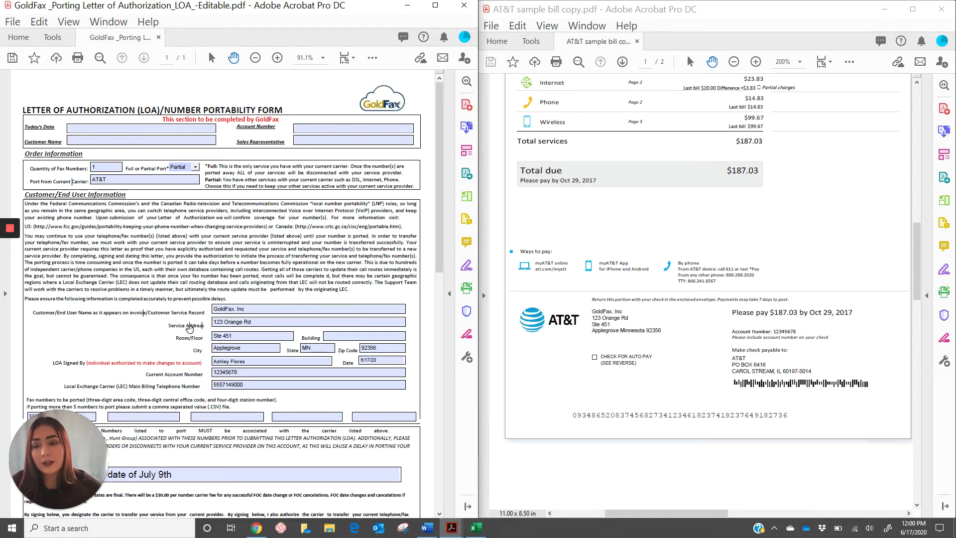
pyautogui.click(232, 322)
pyautogui.click(296, 310)
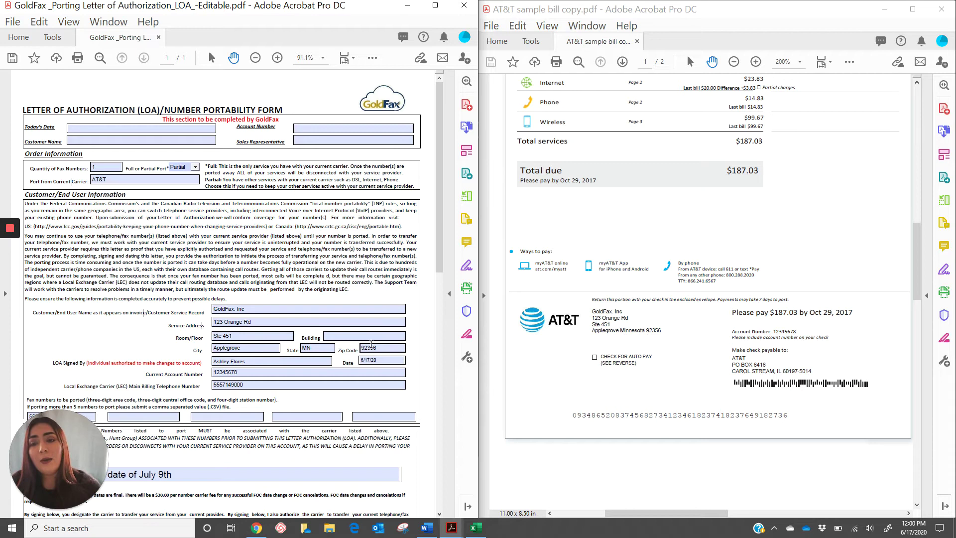
pyautogui.click(255, 323)
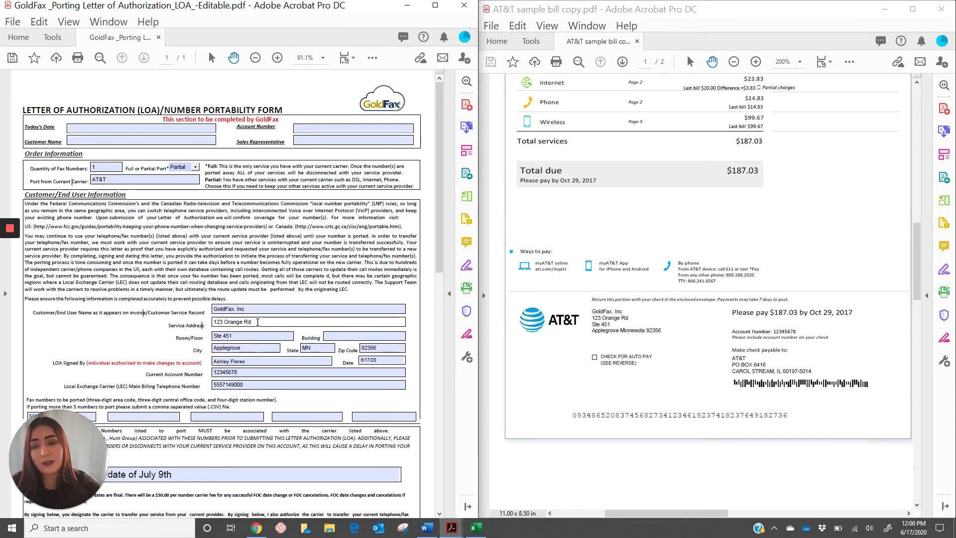
# Review the authorized signer field and compare the form's current account number with the one on the AT&T bill's header
pyautogui.click(88, 360)
pyautogui.scroll(-1, 272, 350)
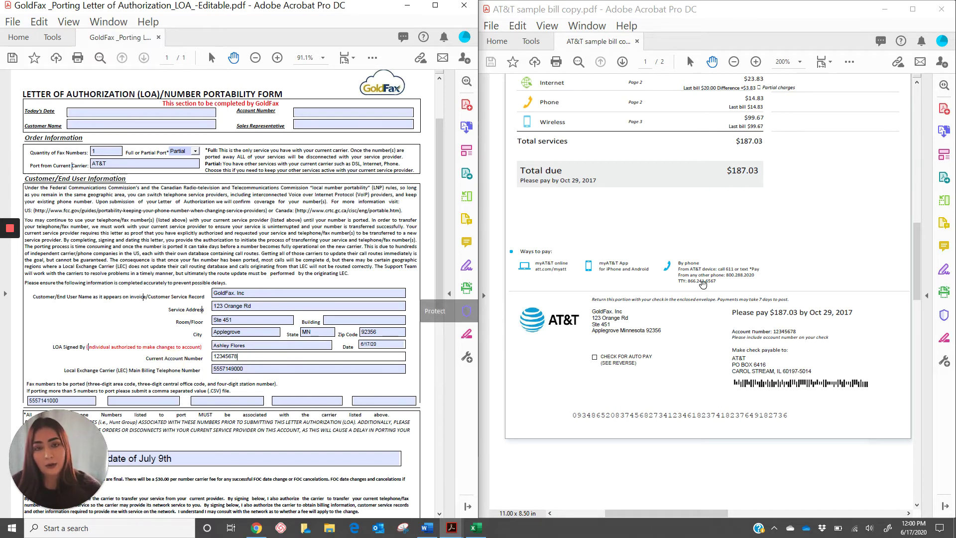
pyautogui.scroll(3, 703, 284)
pyautogui.scroll(5, 703, 284)
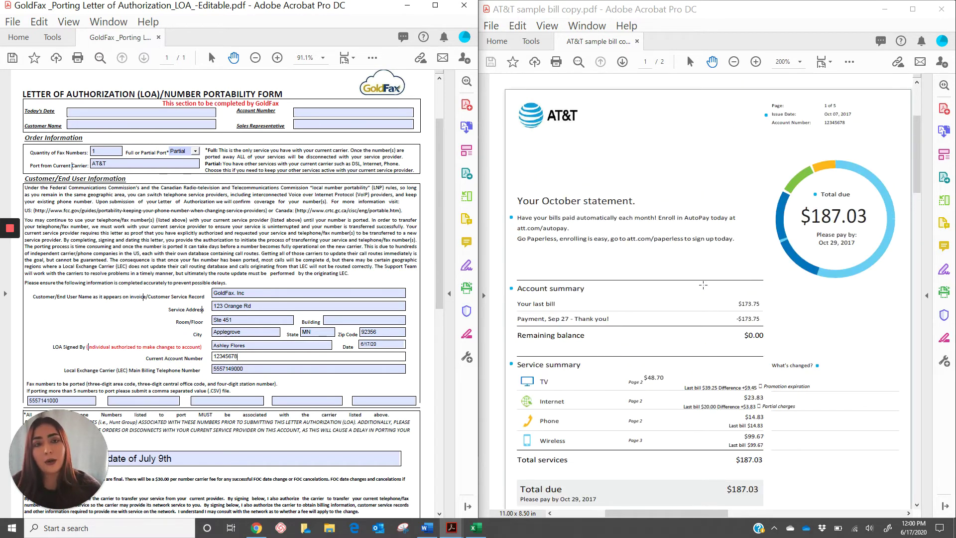
pyautogui.click(837, 123)
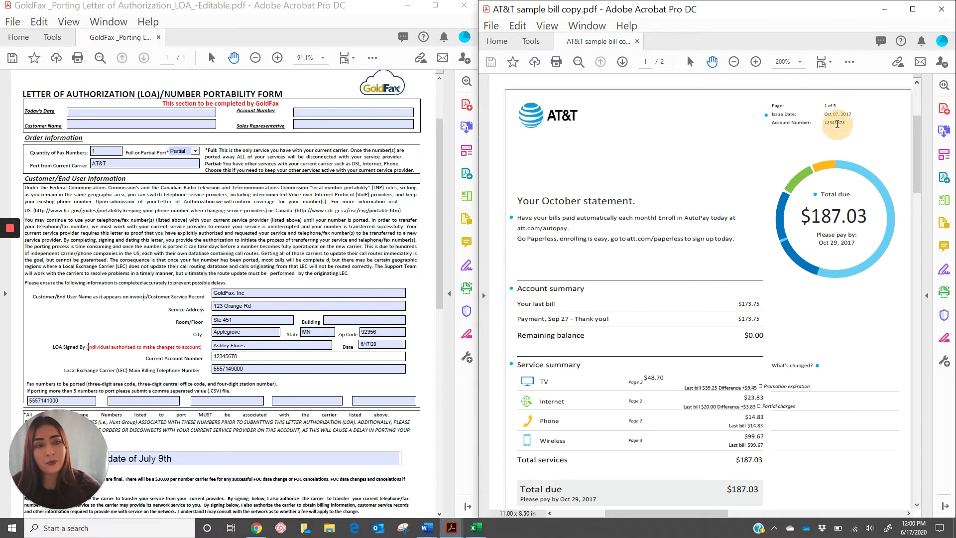
pyautogui.click(256, 356)
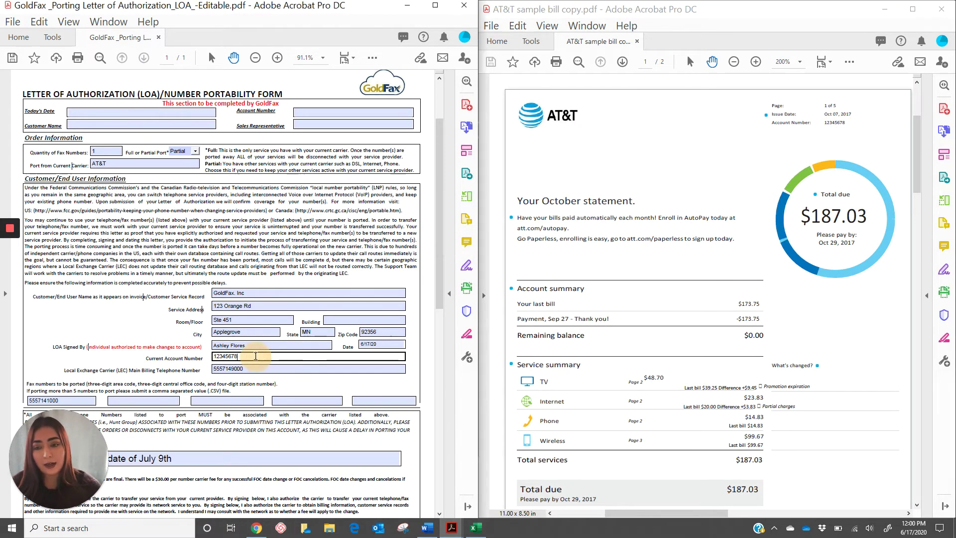
# Review the form's main billing telephone number and the first field for fax numbers to port
pyautogui.scroll(-1, 255, 356)
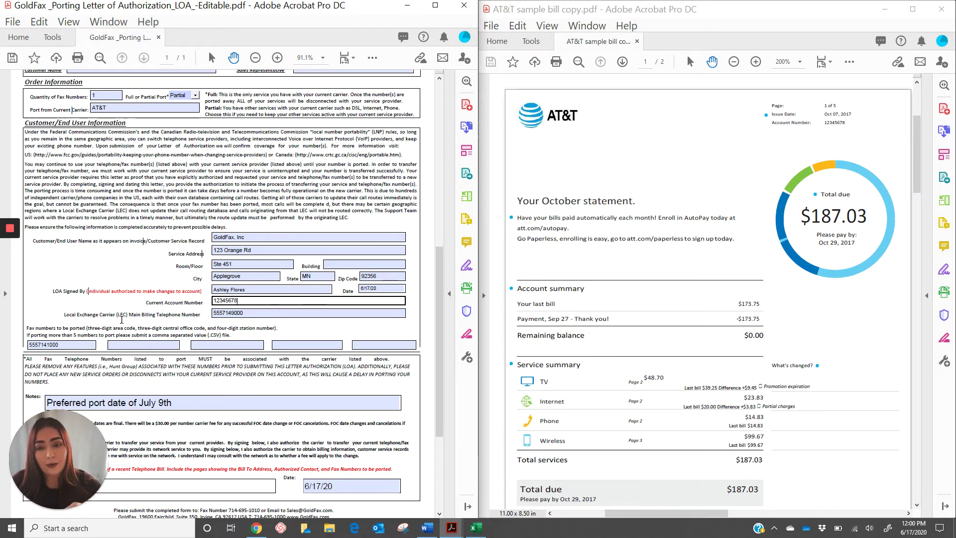
pyautogui.click(262, 311)
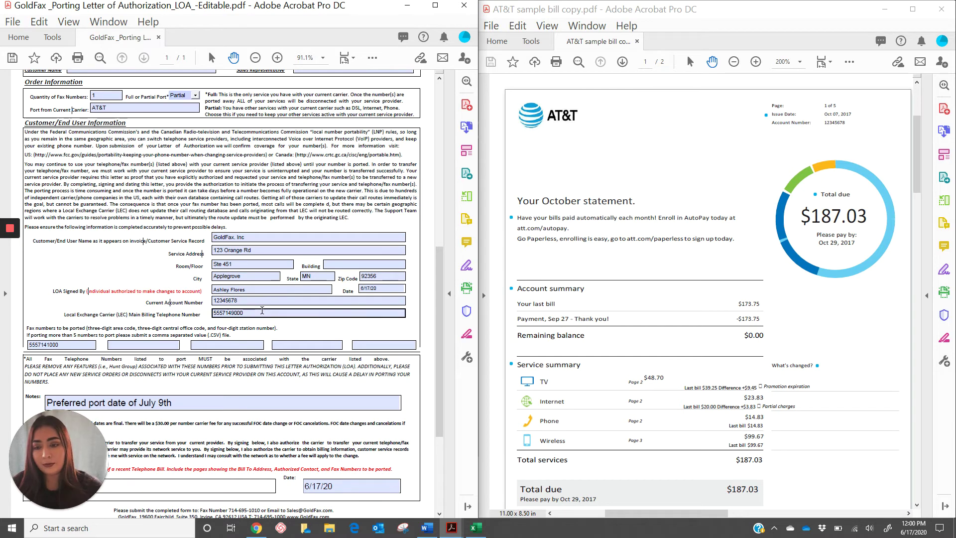
pyautogui.click(82, 343)
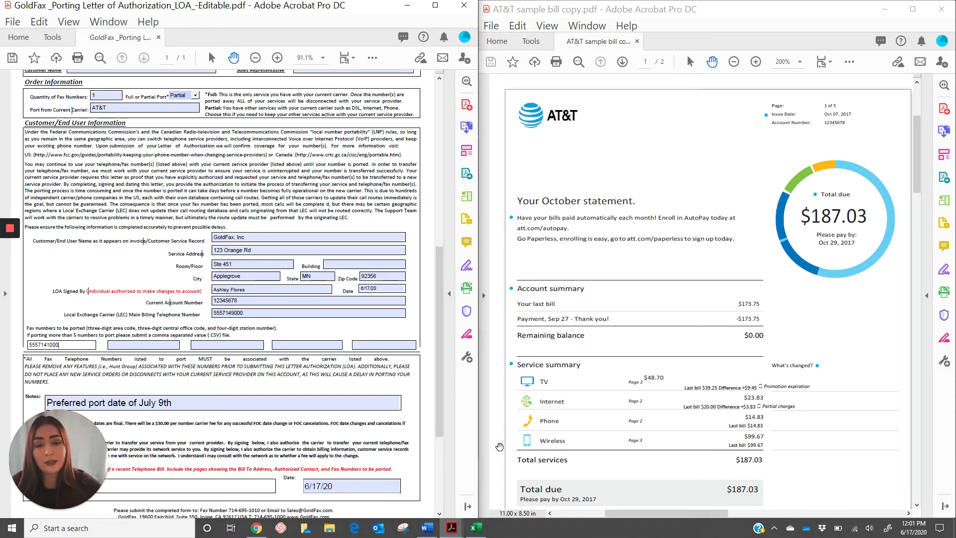
# Switch to Excel to view the list in the Toll Numbers to Port workbook, and return to the authorization form
pyautogui.click(476, 527)
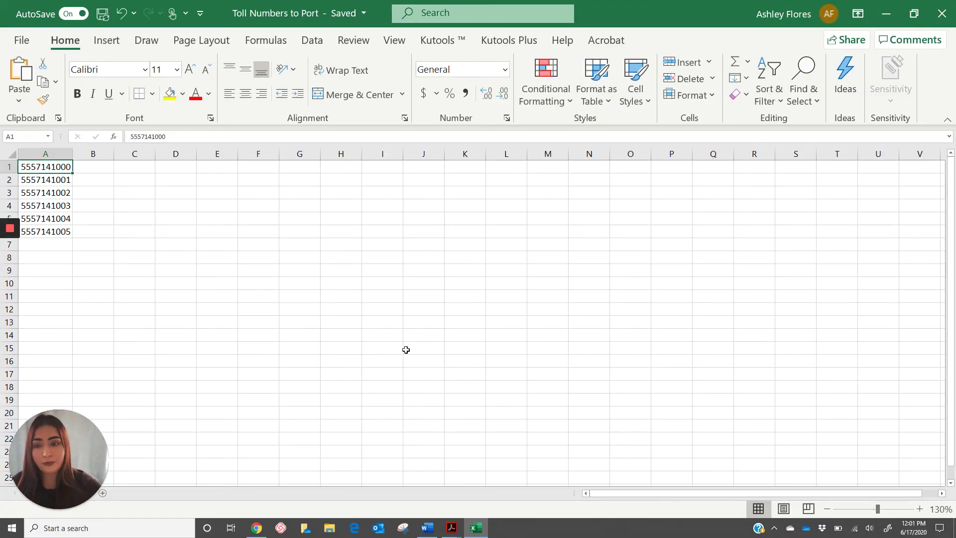
pyautogui.click(406, 348)
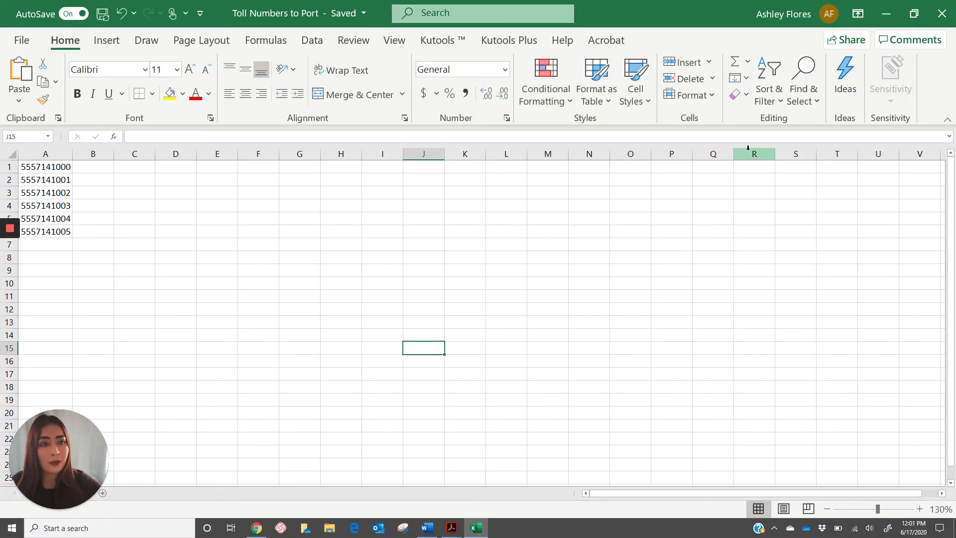
pyautogui.click(890, 12)
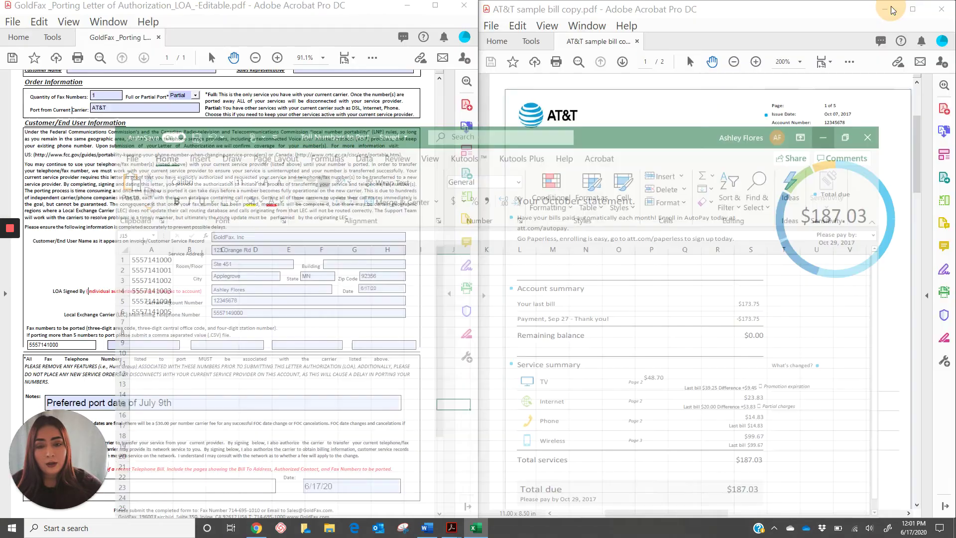
# Review the form's Notes and signature fields, and briefly bring up the Toll Numbers to Port workbook in Excel again
pyautogui.click(269, 396)
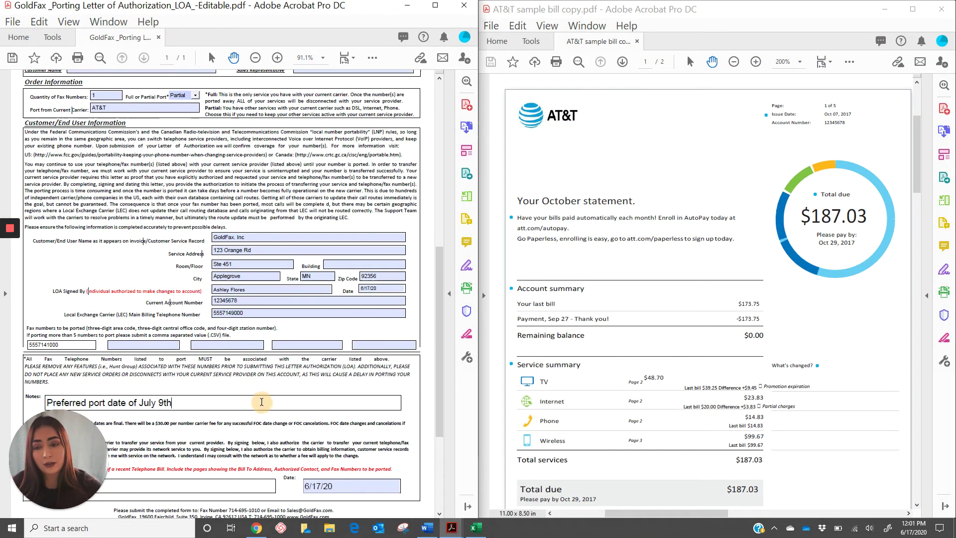
pyautogui.scroll(-1, 263, 400)
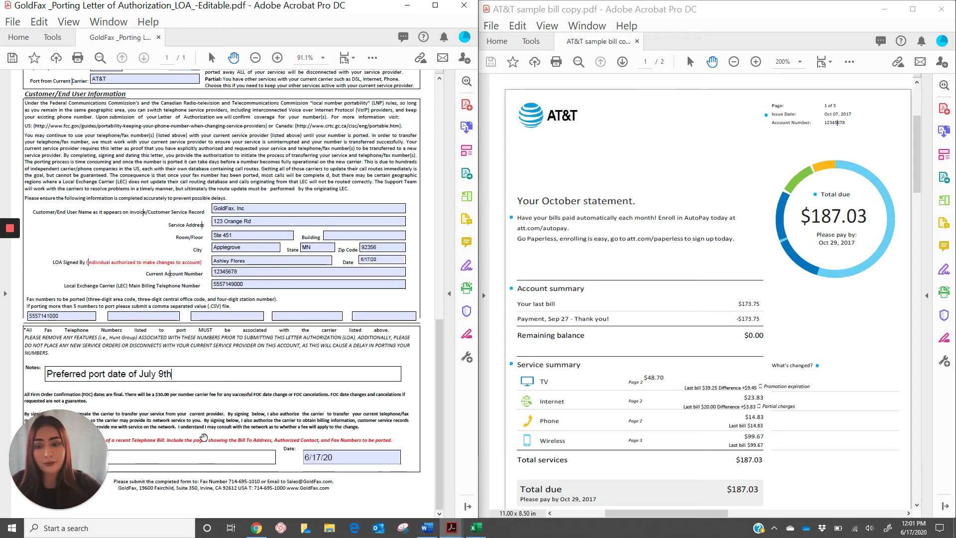
pyautogui.click(199, 461)
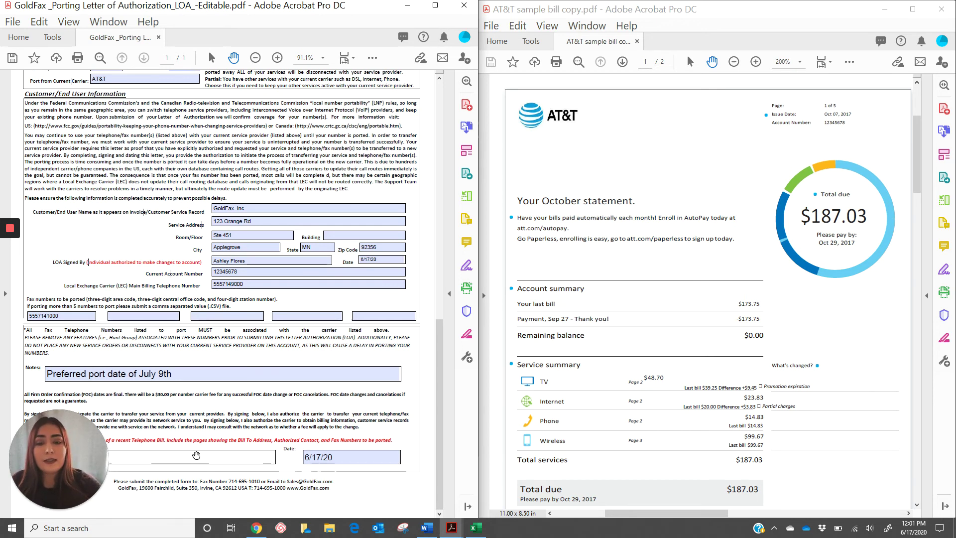
pyautogui.click(477, 527)
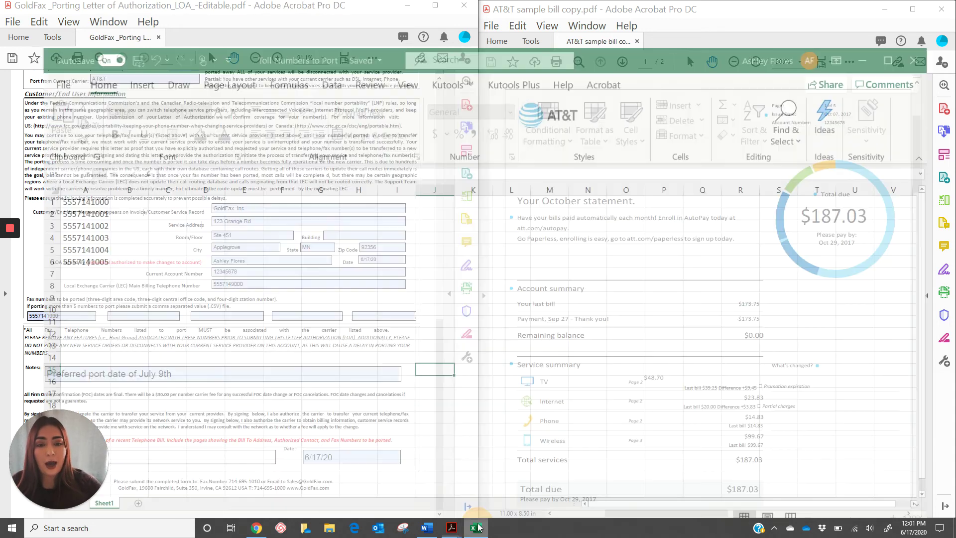
pyautogui.click(477, 528)
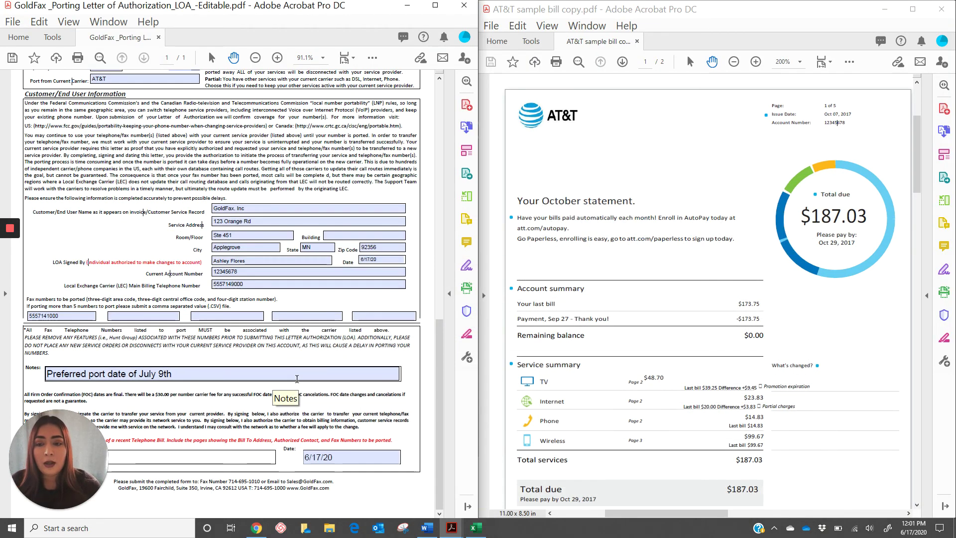